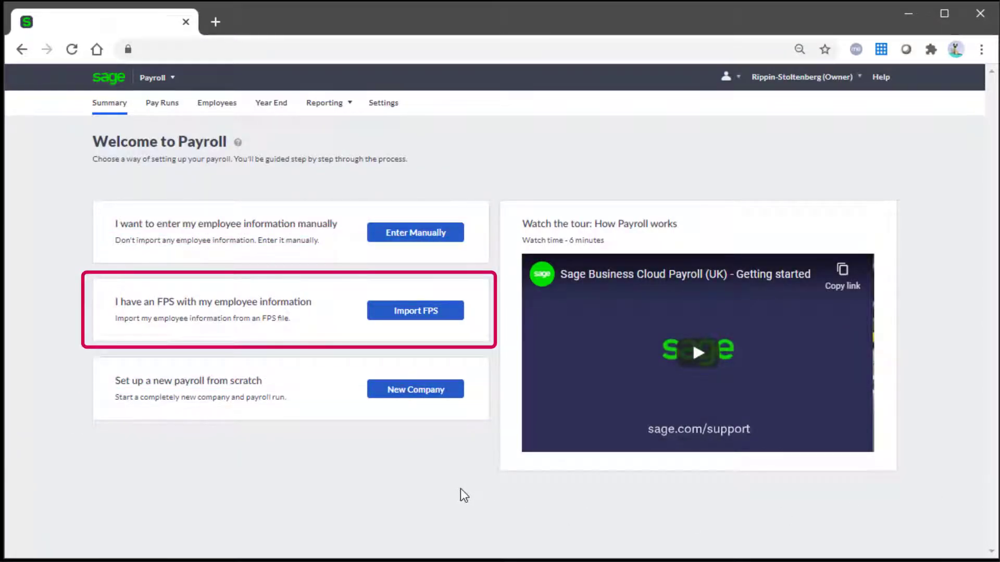
- Start an FPS import of employee information, upload the RTI_FPS.xml file and continue to the employee preview
click(420, 312)
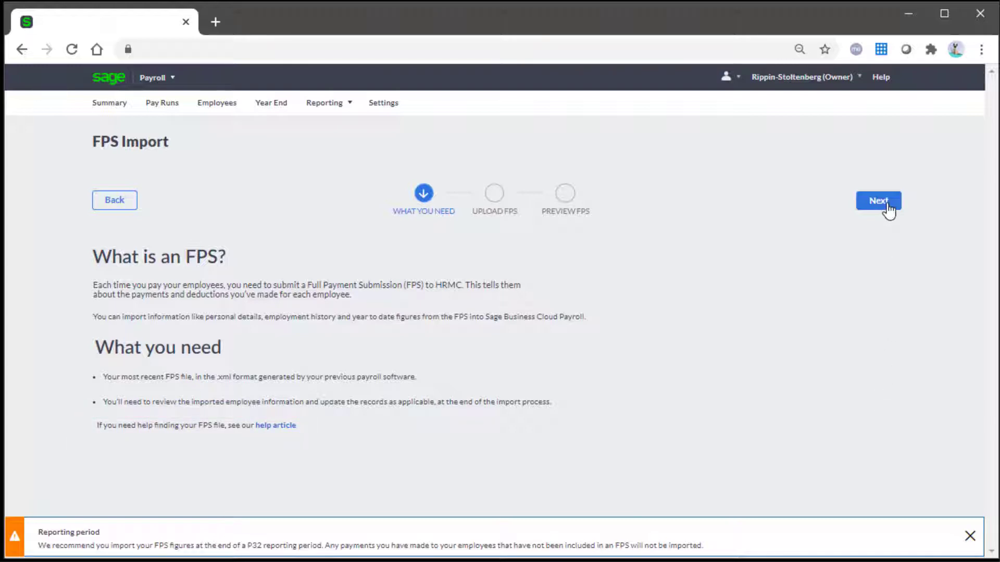
click(879, 201)
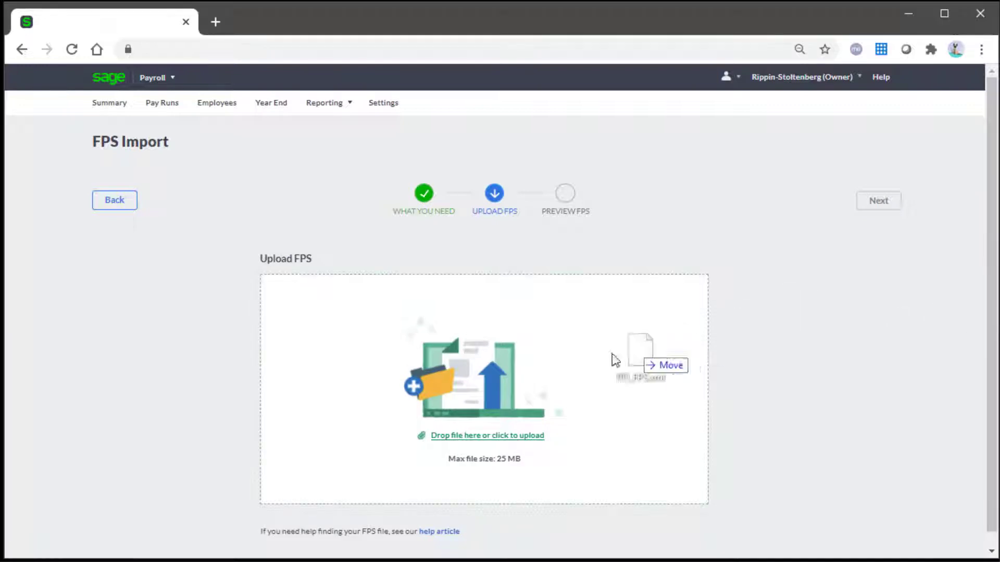
drag(615, 360, 496, 379)
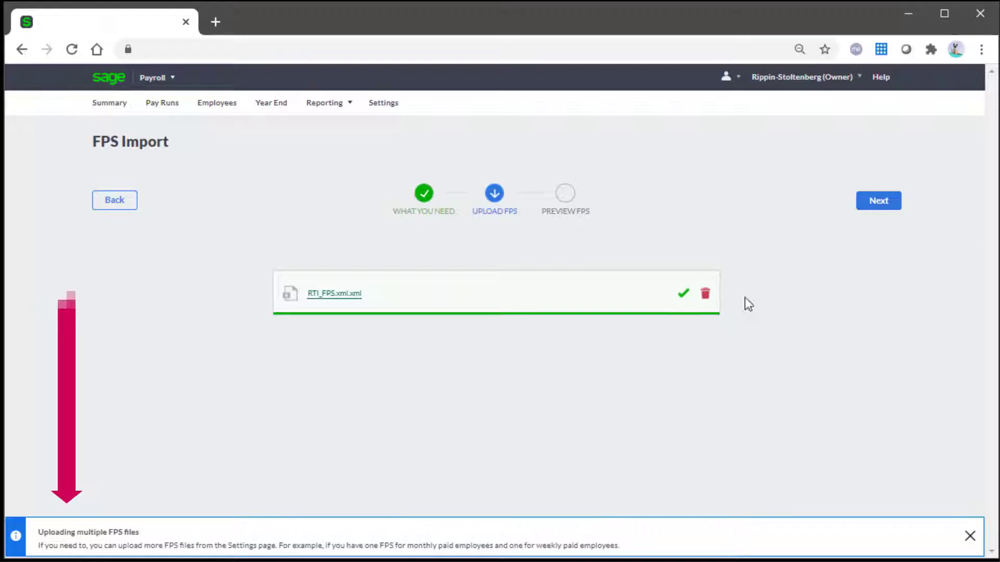
click(874, 208)
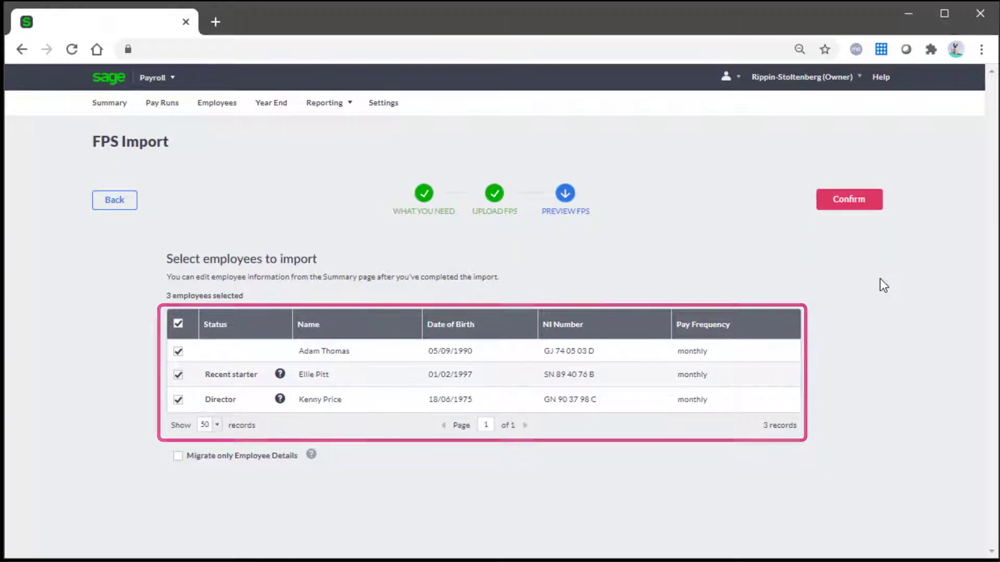
- Check the status hints for the recent starter and the director, and complete the import of all three employees
mouse_move(281, 374)
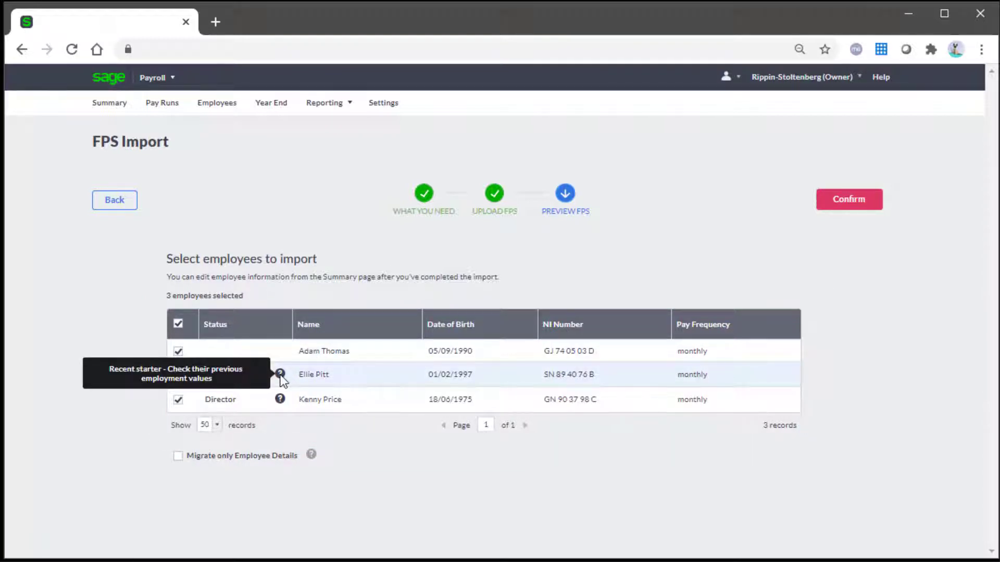
mouse_move(280, 401)
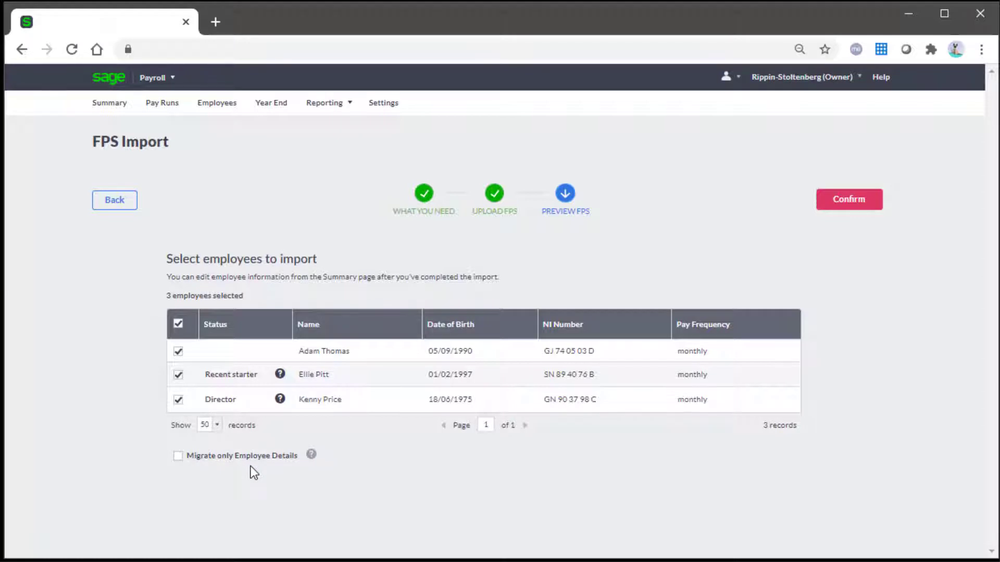
click(876, 206)
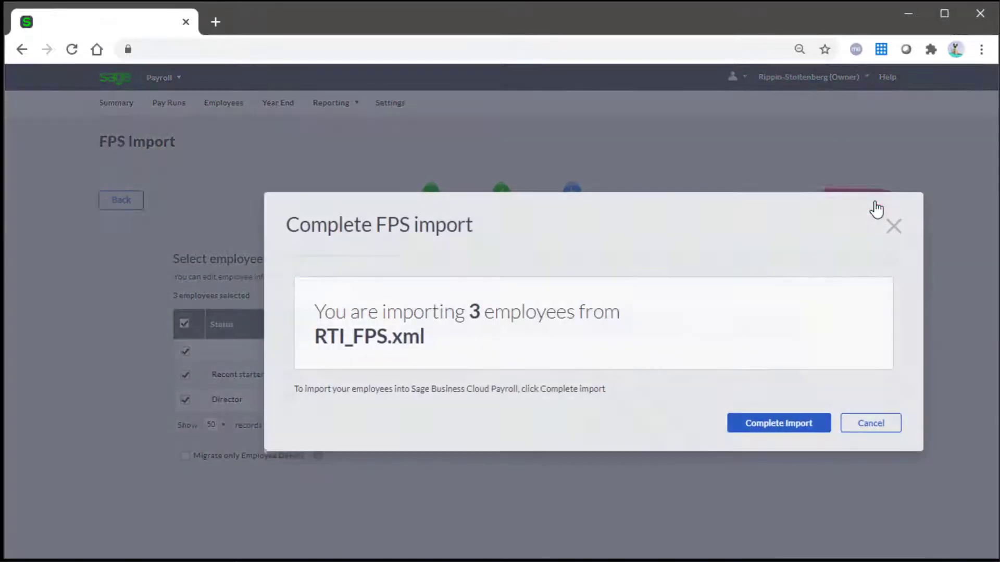
click(789, 423)
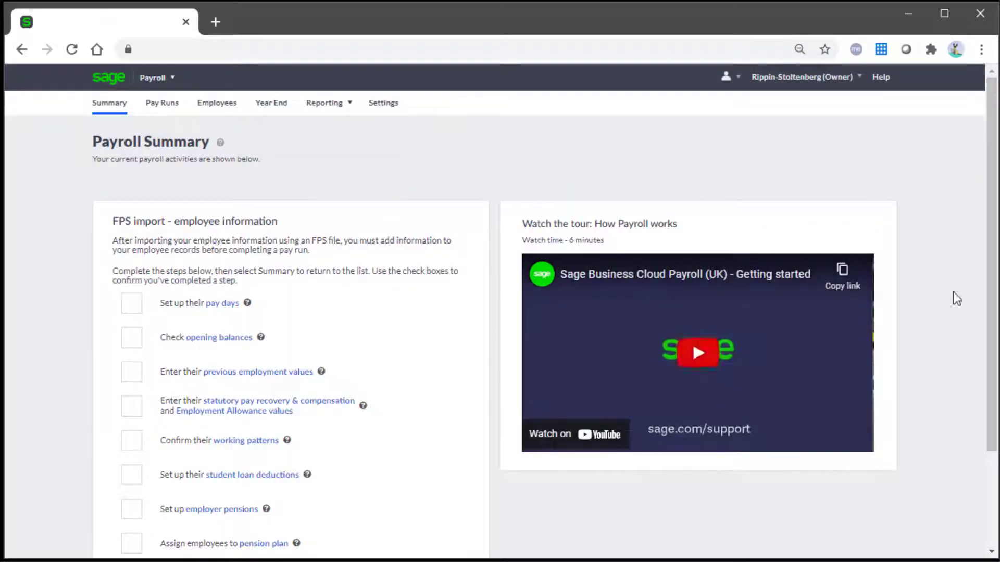
- Set up the monthly pay day calendar to pay on the same day of the month, the 25th, and save it
drag(984, 232, 990, 339)
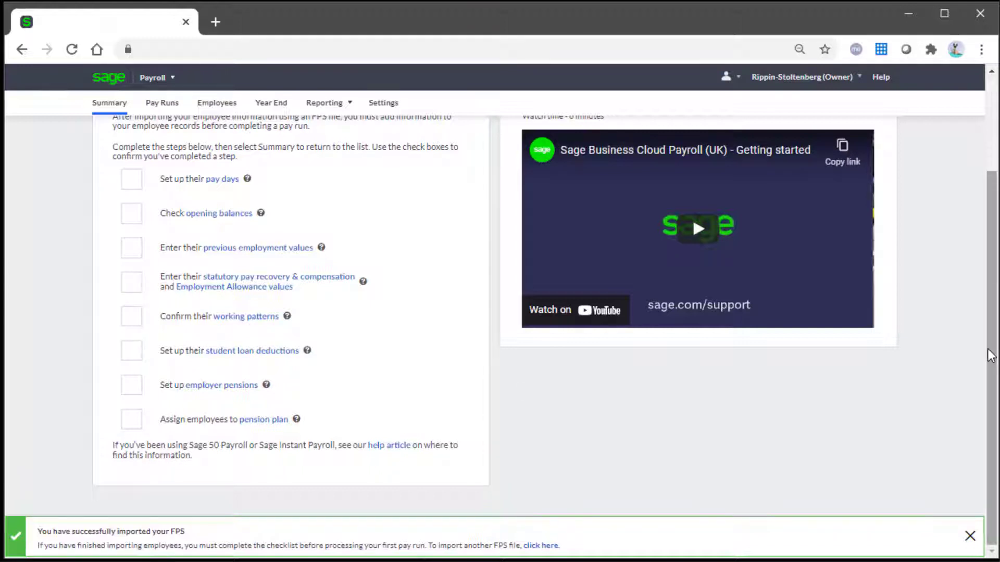
drag(989, 355, 982, 310)
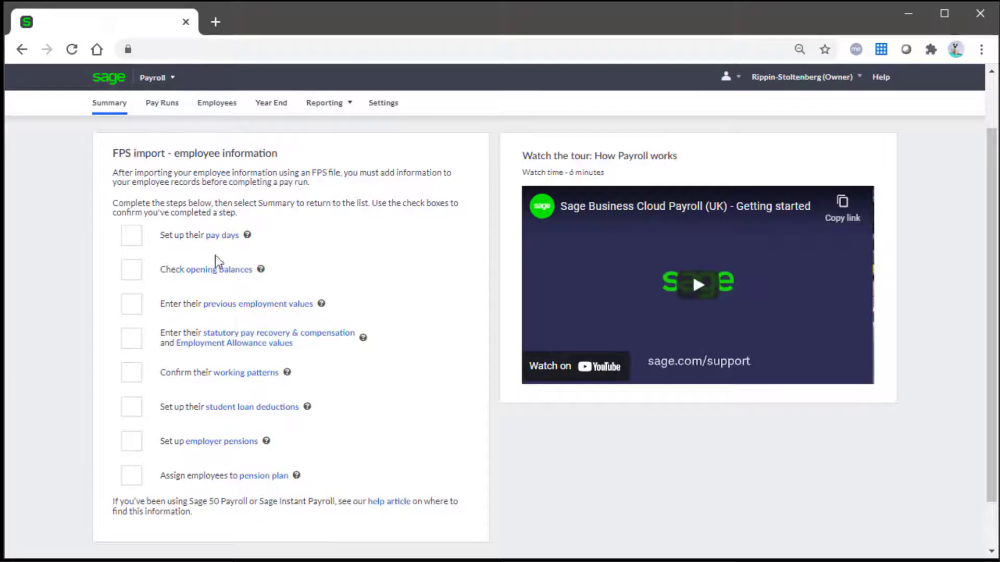
click(216, 237)
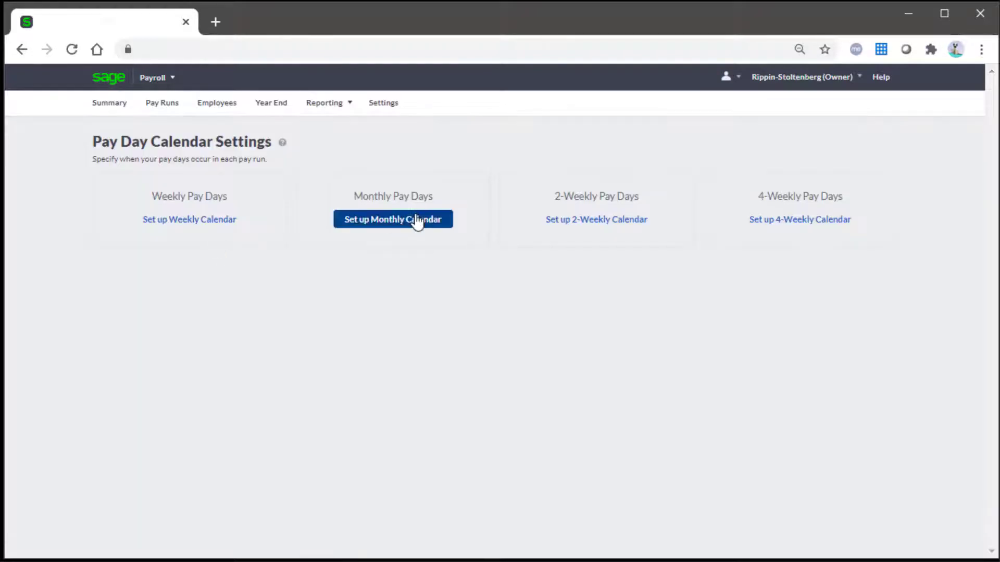
click(415, 220)
click(613, 190)
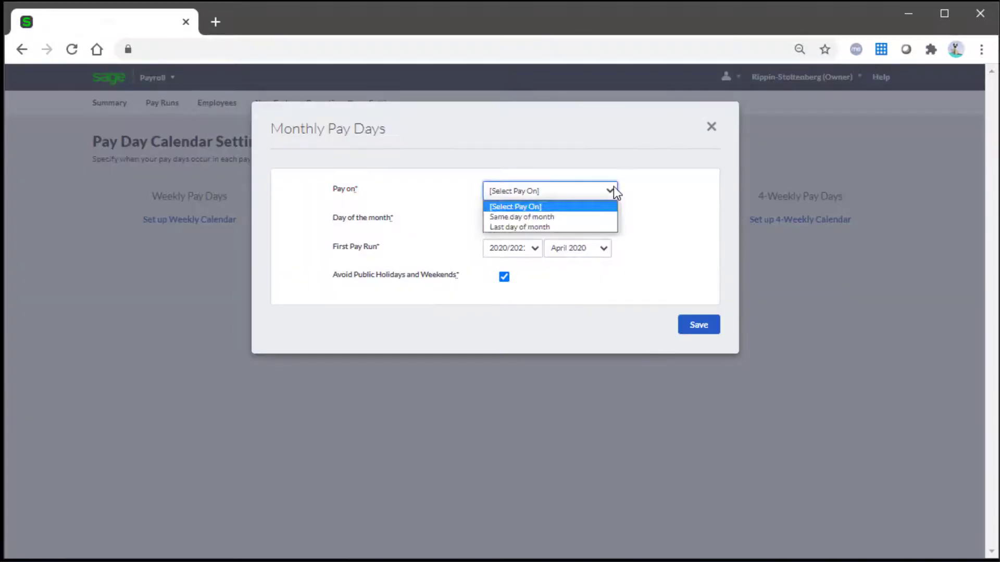
click(581, 215)
click(614, 219)
drag(610, 254, 610, 354)
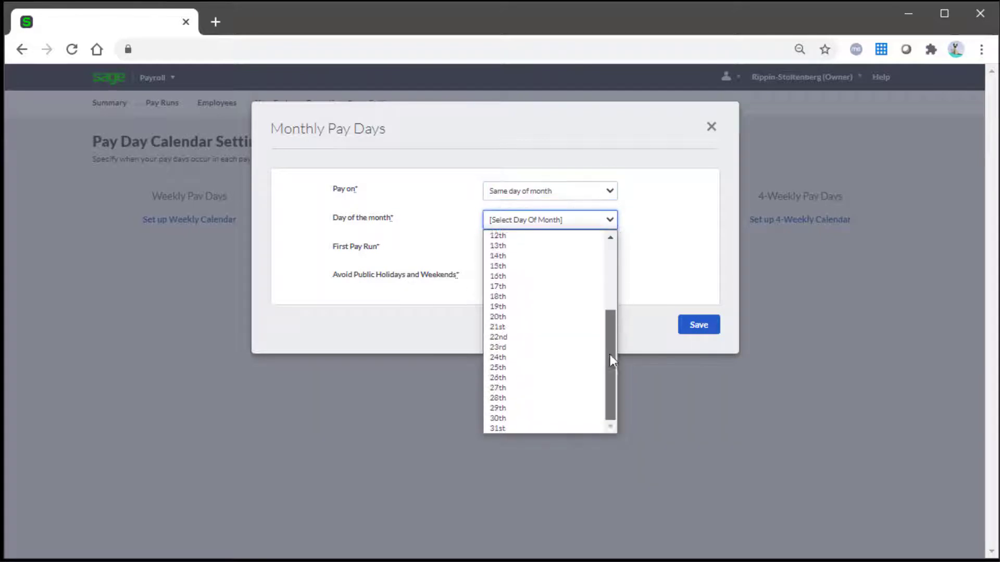
click(520, 368)
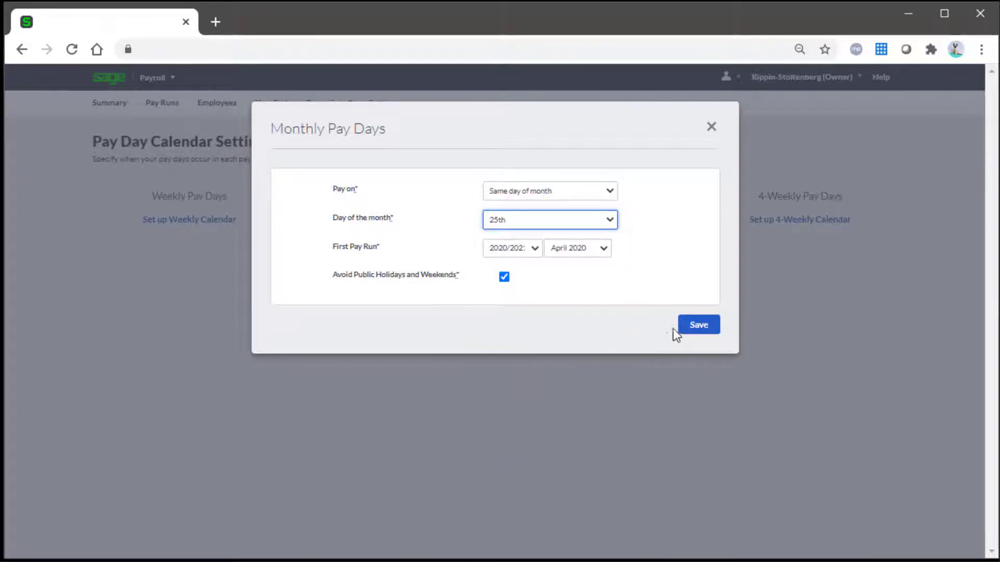
click(693, 328)
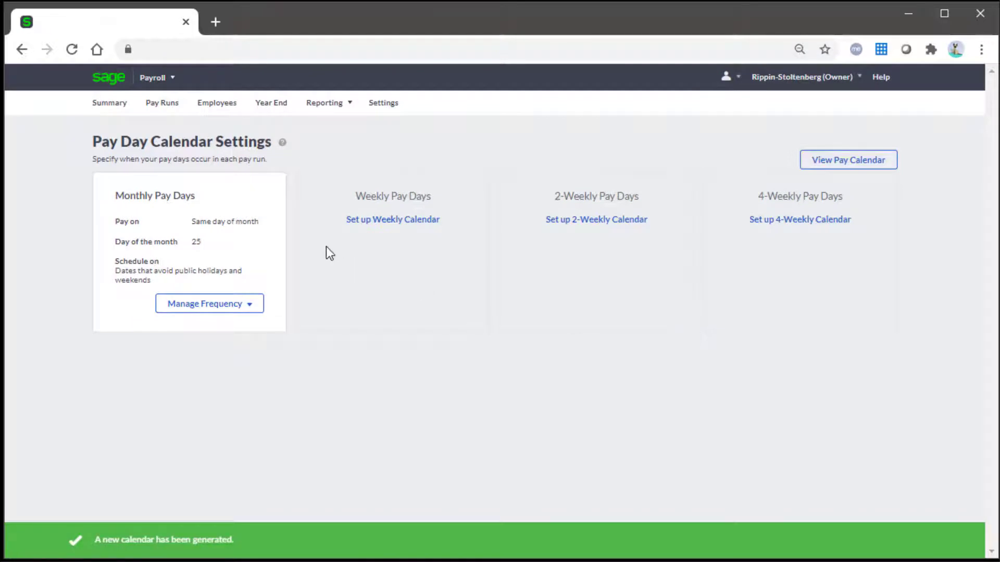
- Return to the payroll summary and mark the pay days setup as completed in the FPS import checklist
click(124, 110)
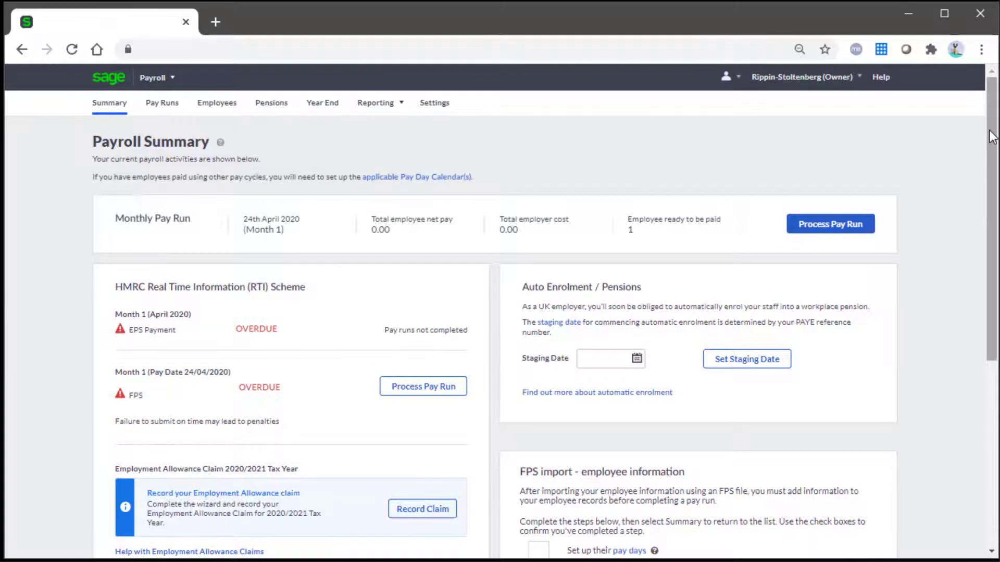
drag(992, 145, 995, 329)
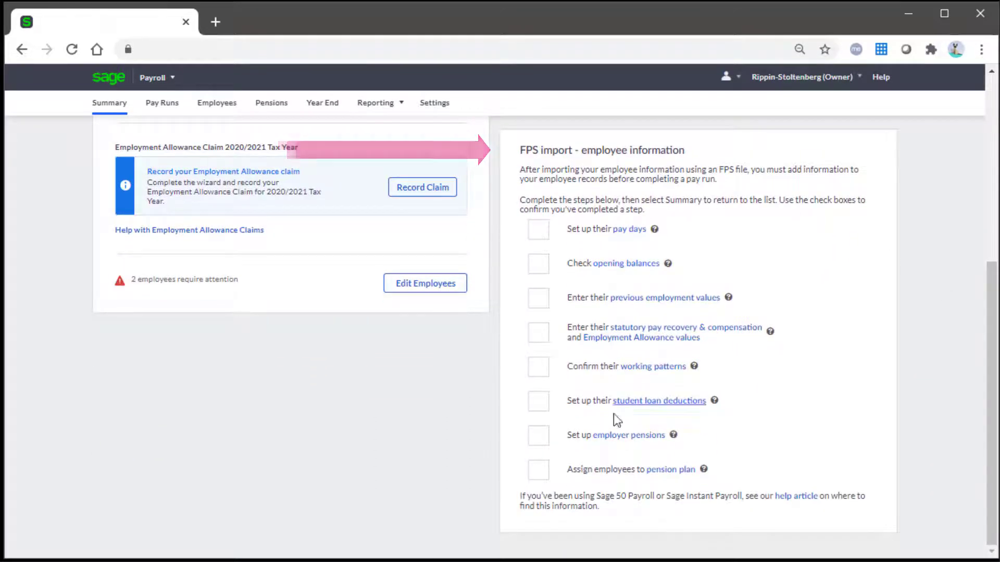
click(539, 242)
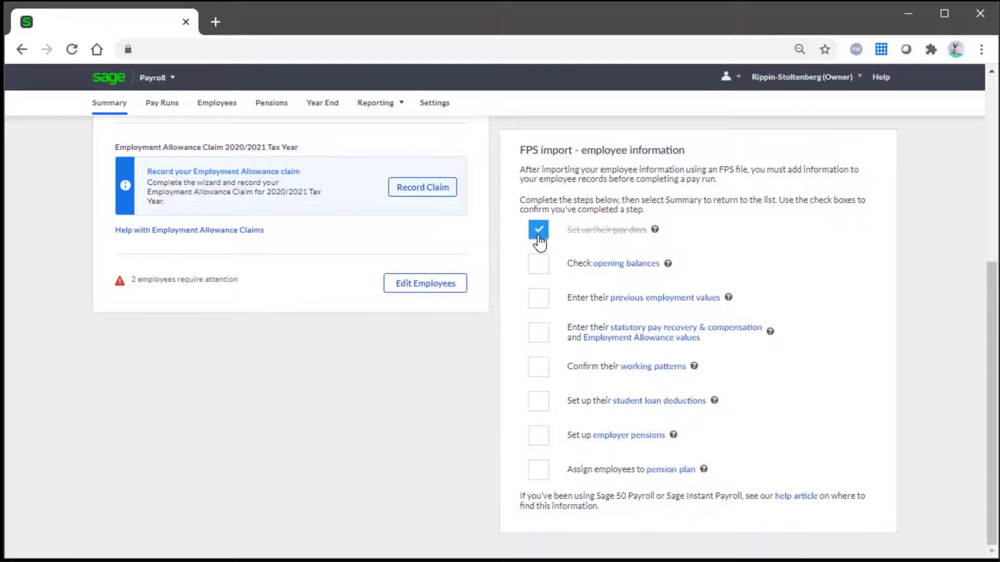
- Mark the employer pensions setup as completed in the checklist and try to mark the pension plan assignment as completed
click(542, 438)
click(541, 478)
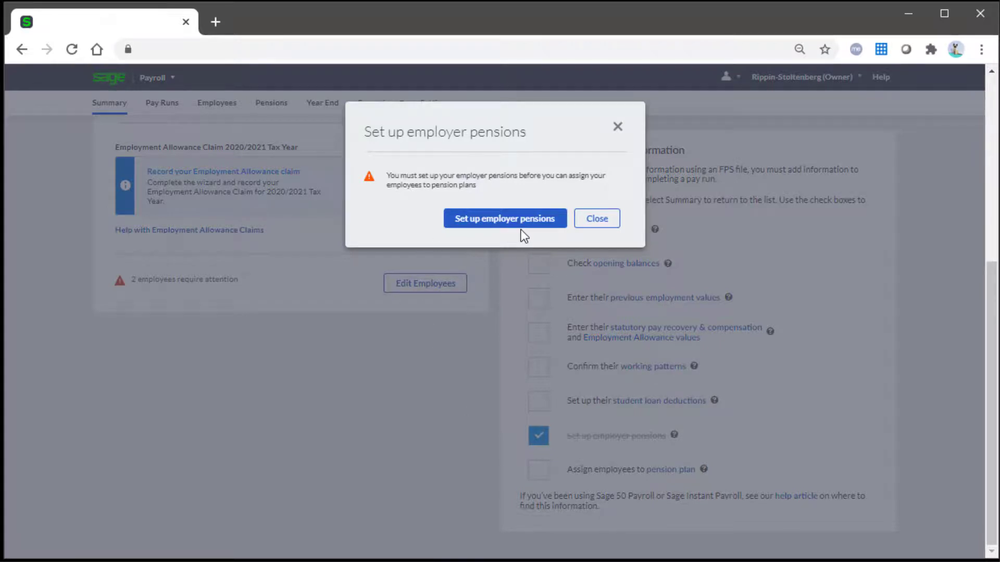
click(606, 224)
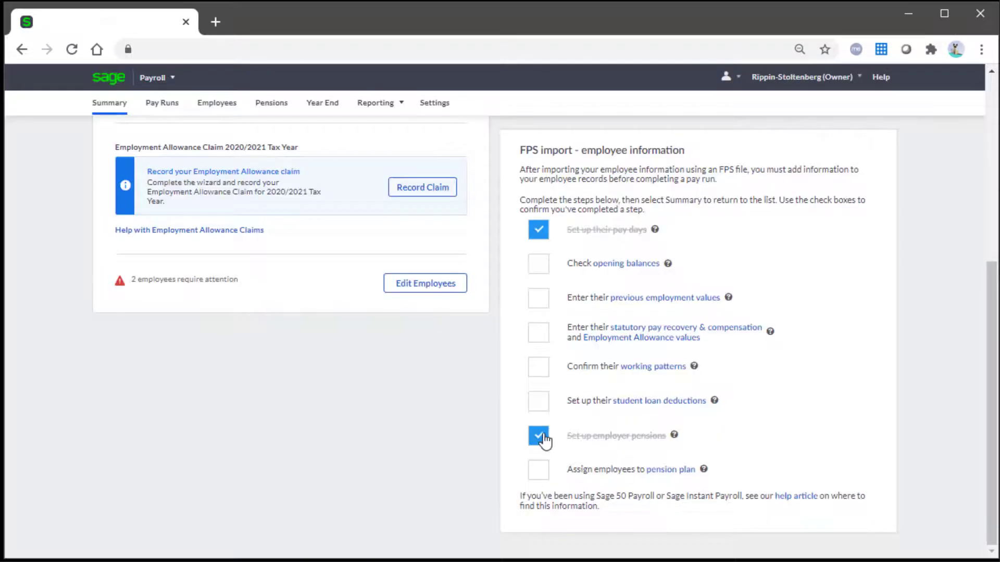
- Open the FPS file import from the payroll settings to bring in another file
drag(990, 496, 988, 256)
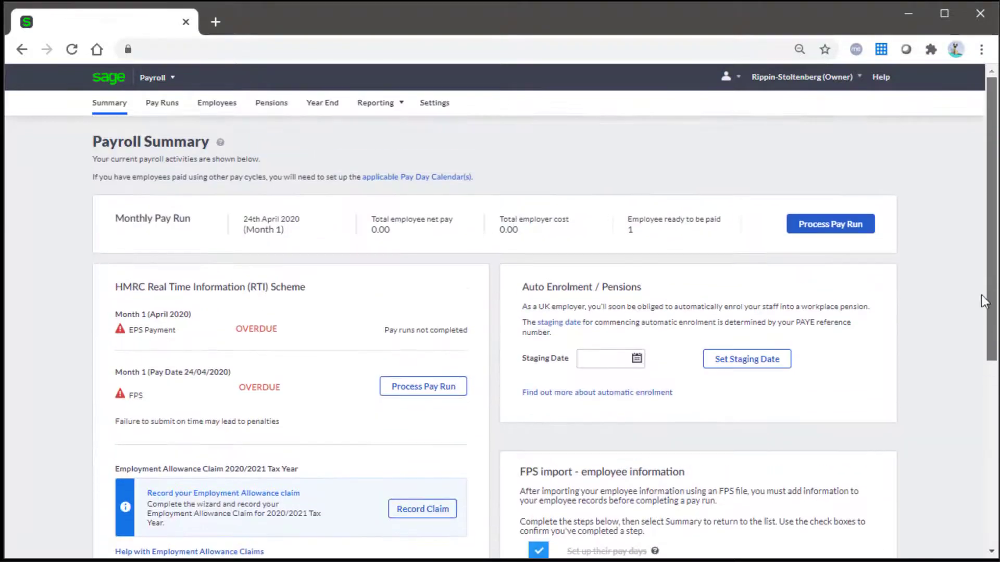
click(452, 103)
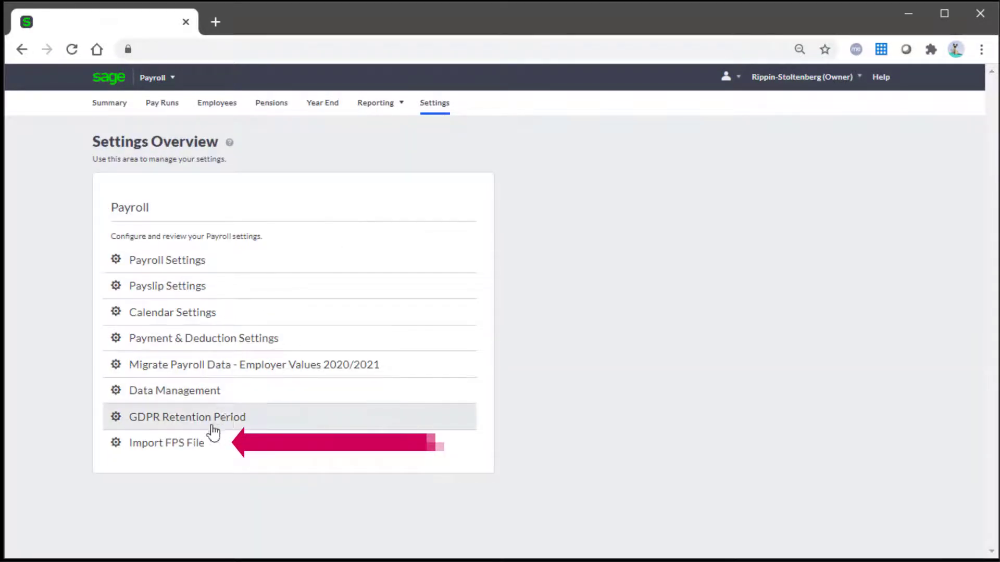
click(198, 449)
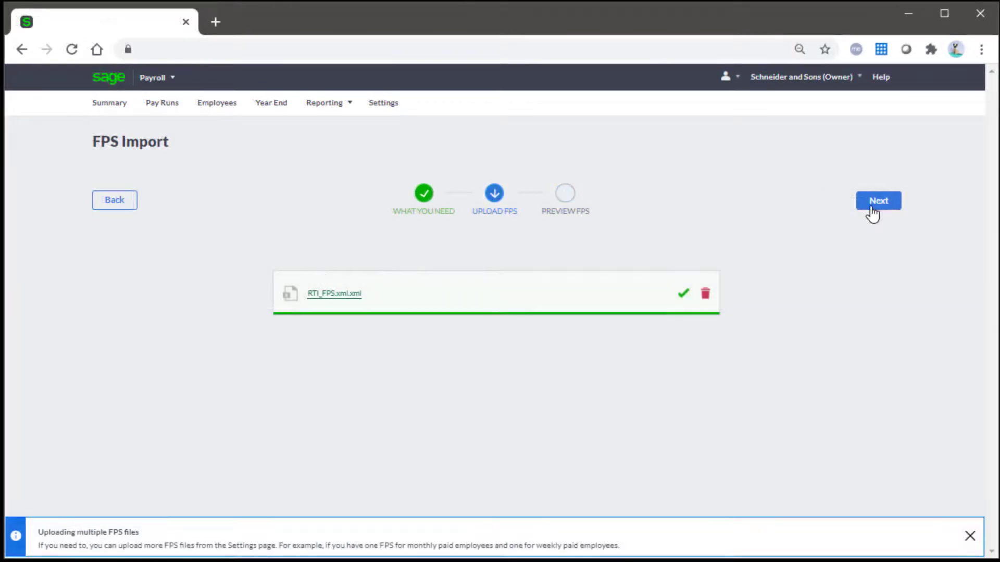
- Import the three employees from RTI_FPS.xml for Schneider and Sons, migrating only employee details
click(878, 201)
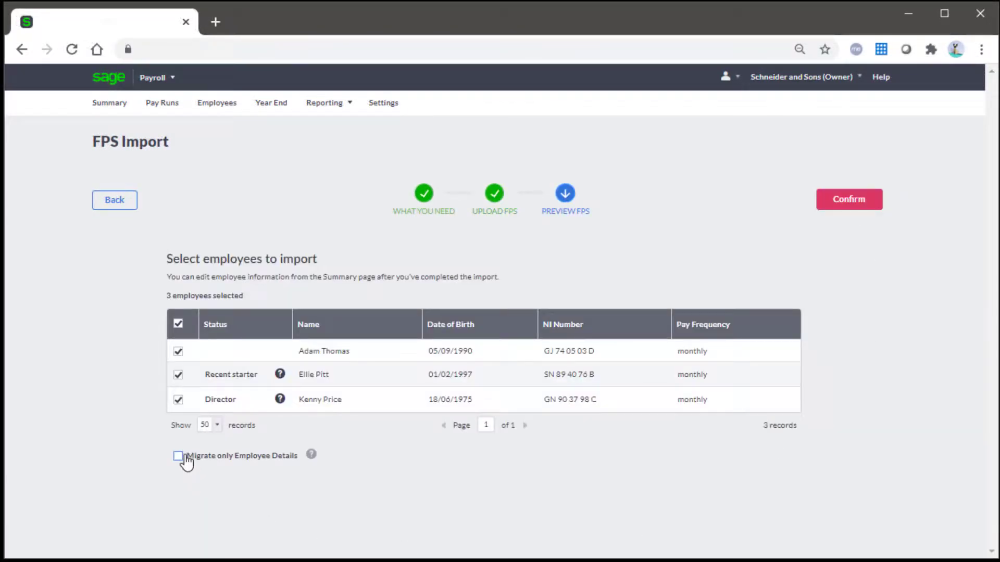
click(850, 201)
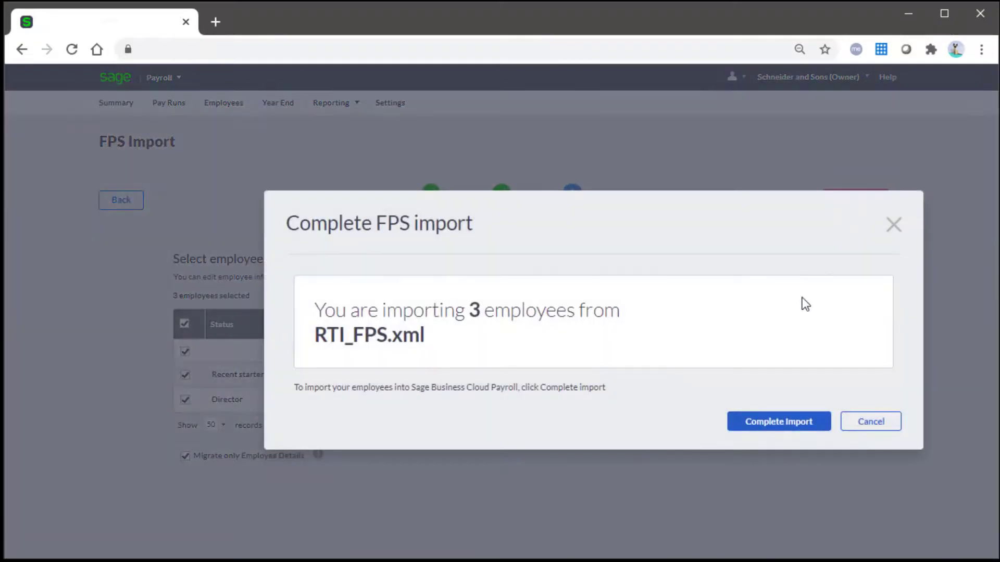
click(761, 426)
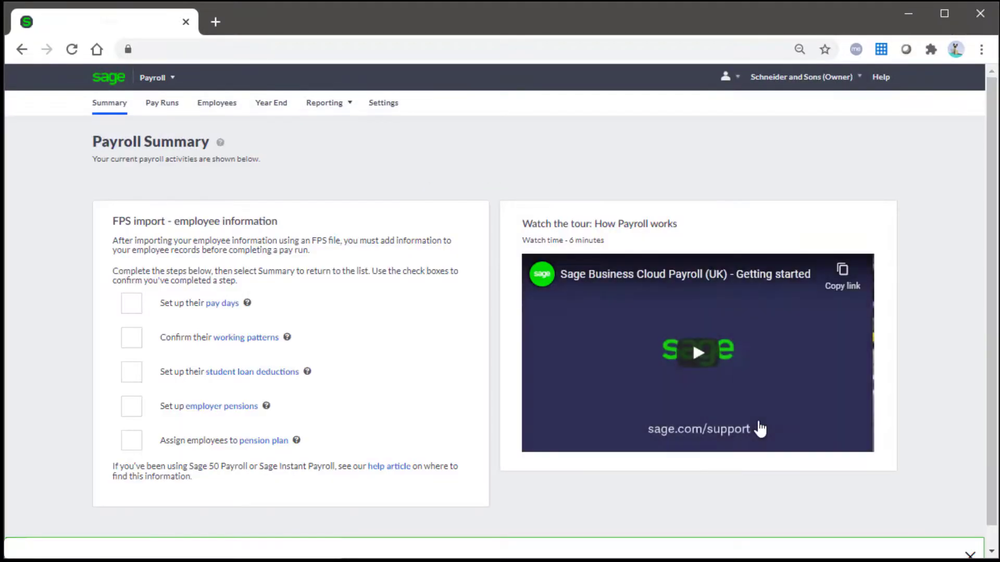
- Start another FPS file import from the payroll summary after the completed import
mouse_move(311, 381)
scroll(311, 382, down, 1)
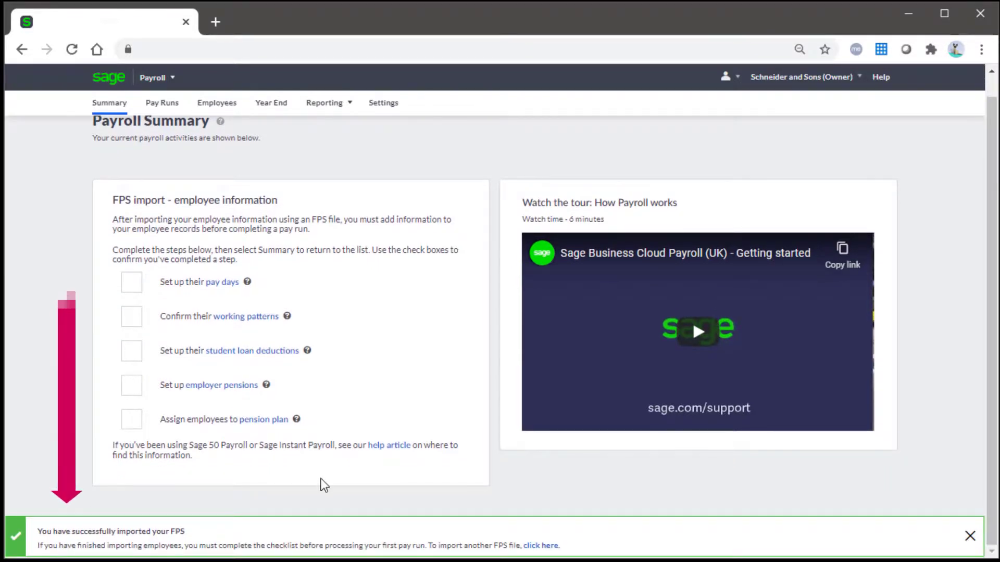
click(541, 547)
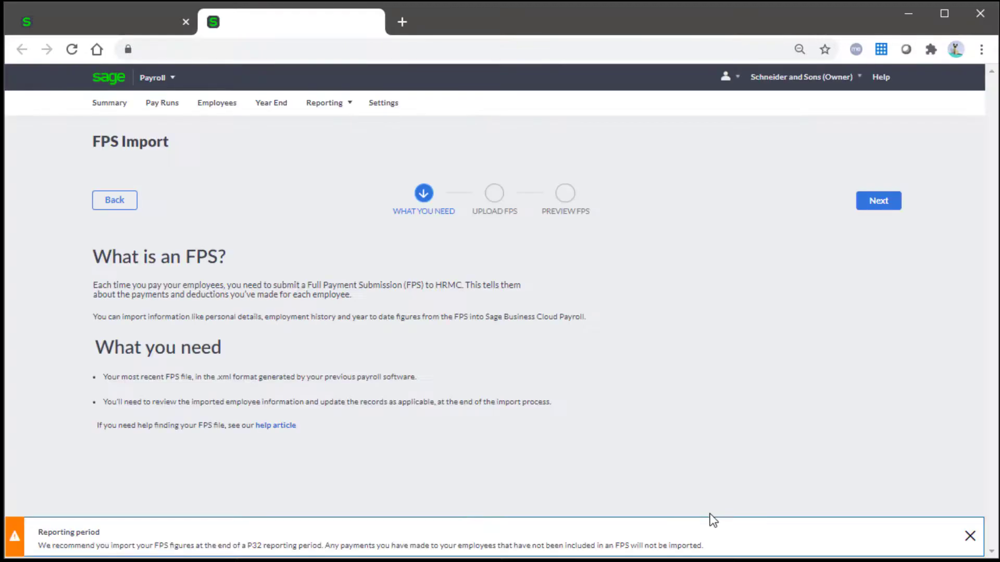